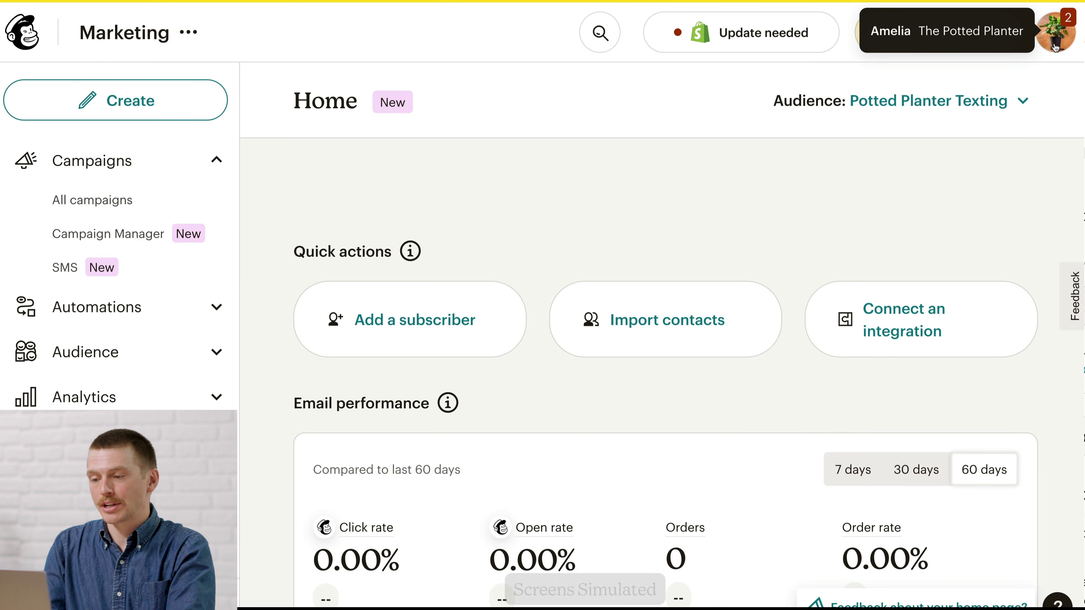
Go to the Domains page under Account & billing and accept Entri's automatic authentication offer.
left_click(1054, 42)
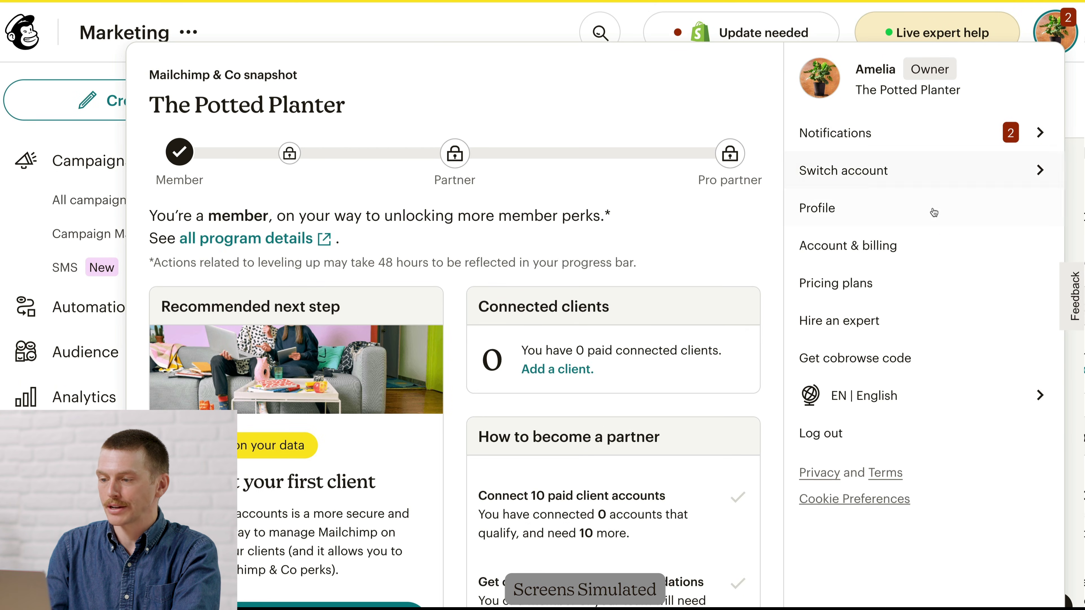
left_click(914, 242)
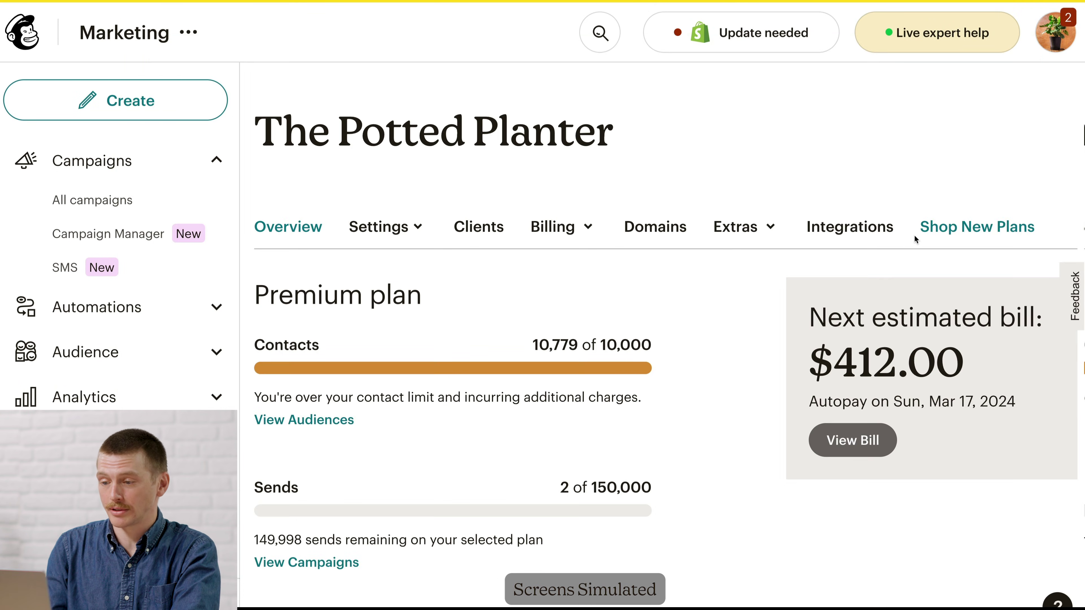
left_click(647, 247)
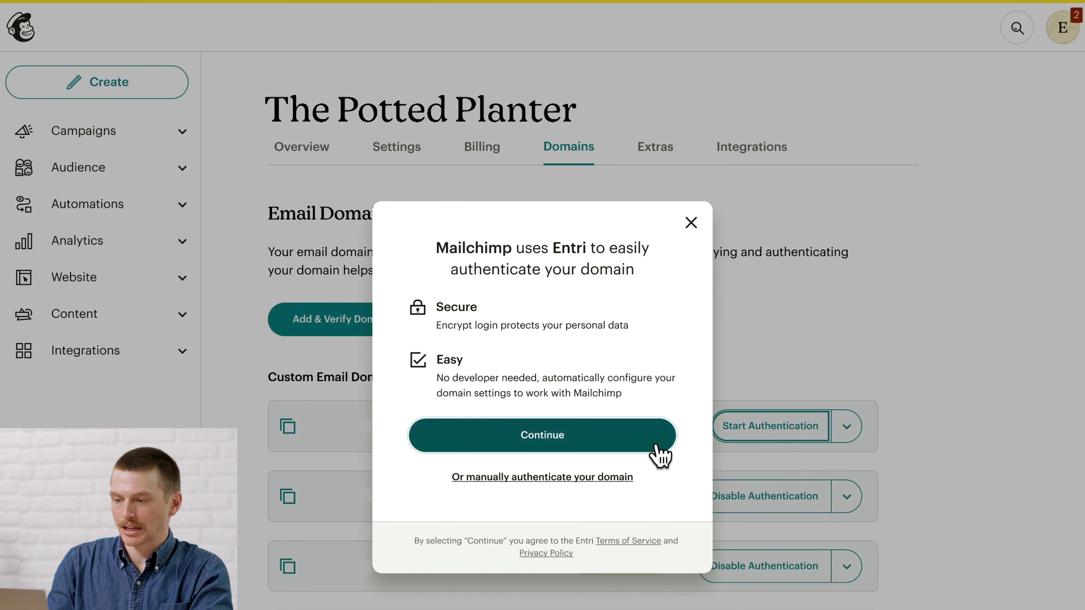
left_click(659, 447)
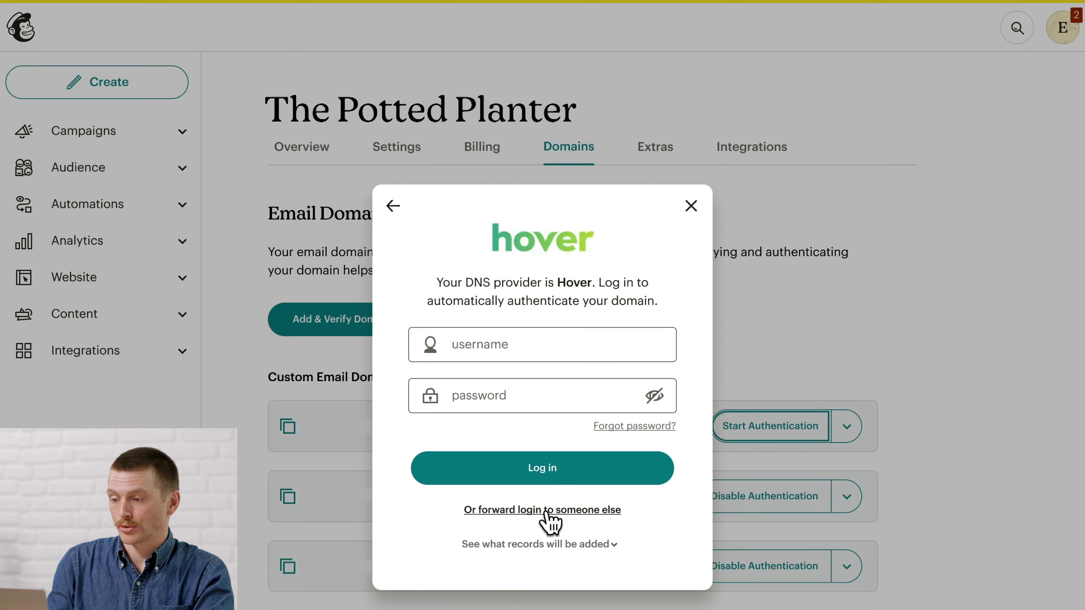
Log in to Hover with the account's username and password, then check the domain's authentication status.
left_click(596, 354)
type("freddiechimp")
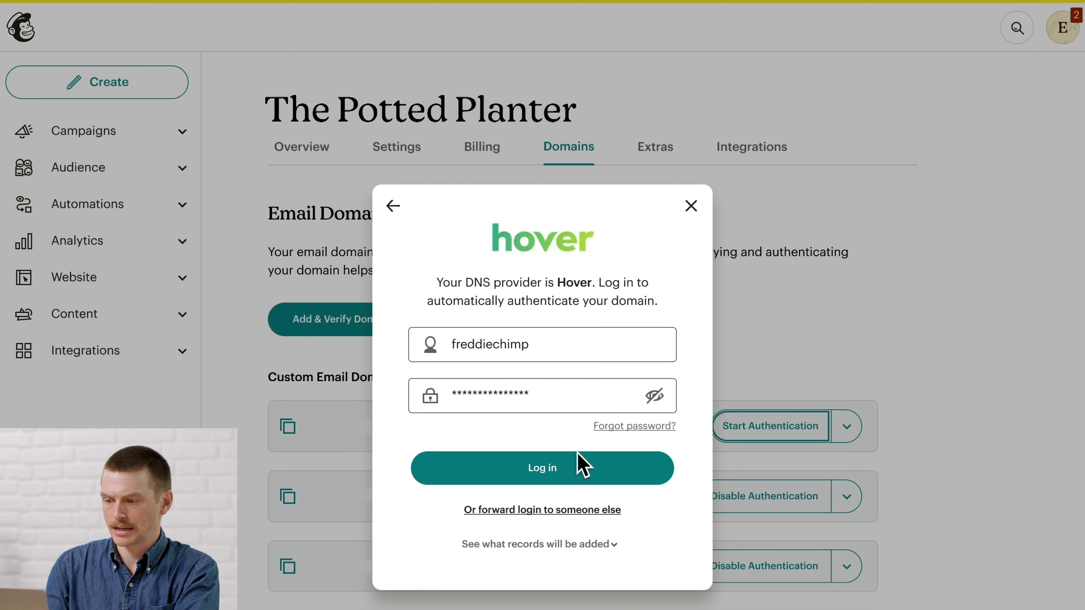
left_click(579, 470)
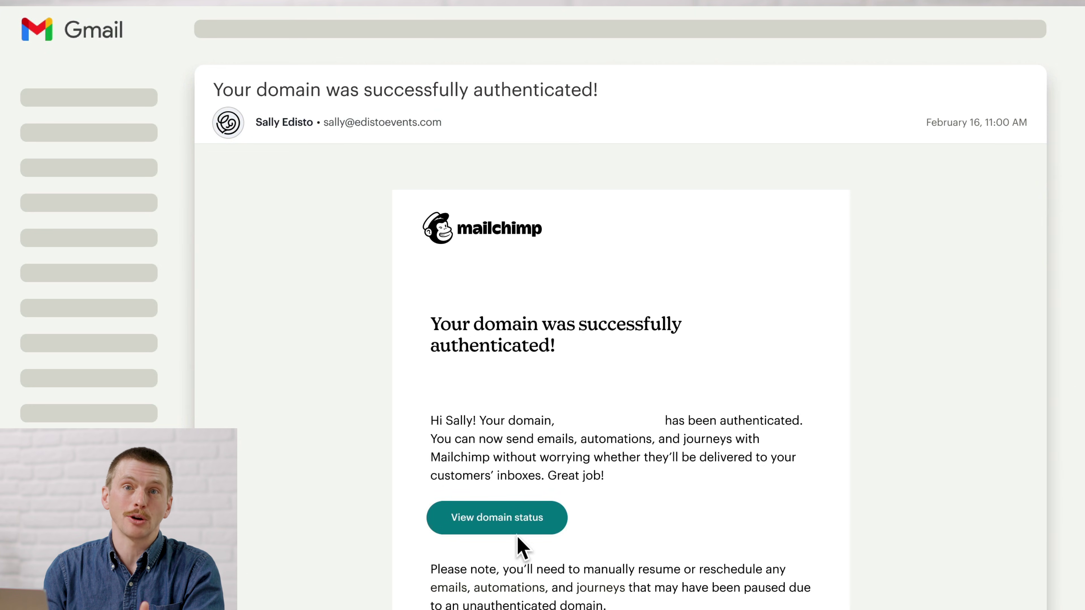
left_click(506, 530)
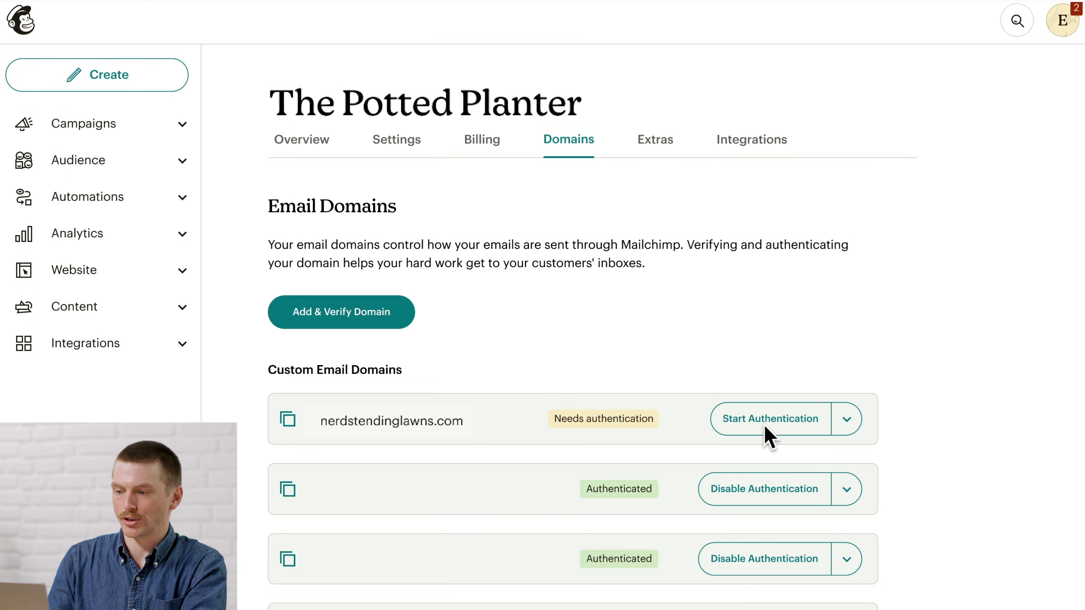
From the confirmation email, return to Mailchimp and start manual authentication of nerdstendinglawns.com.
left_click(767, 427)
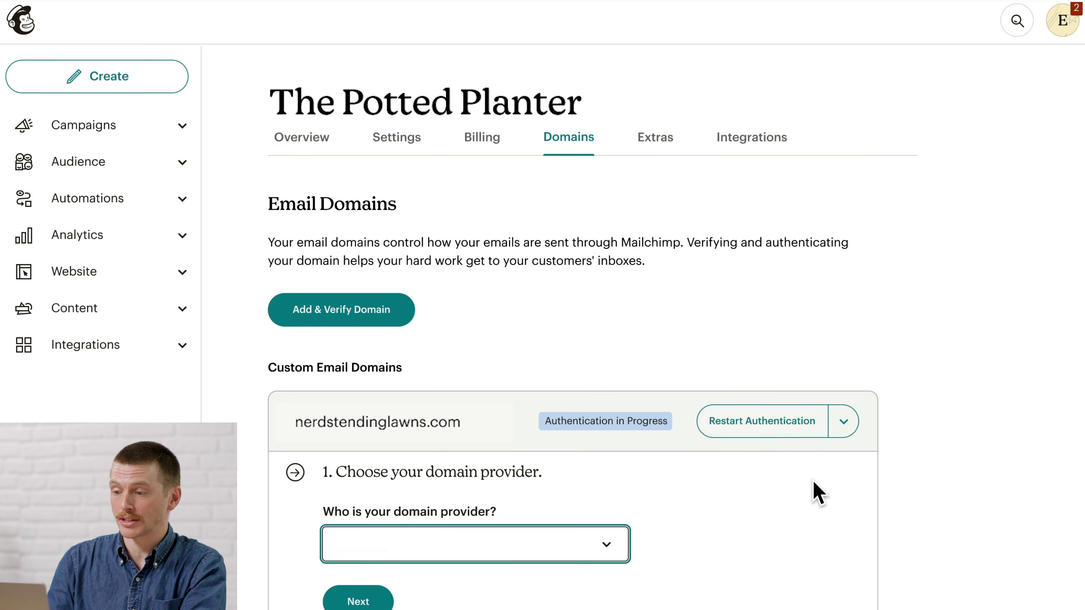
Confirm GoDaddy as the domain provider for nerdstendinglawns.com and continue to its website.
scroll(824, 504, "down", 5)
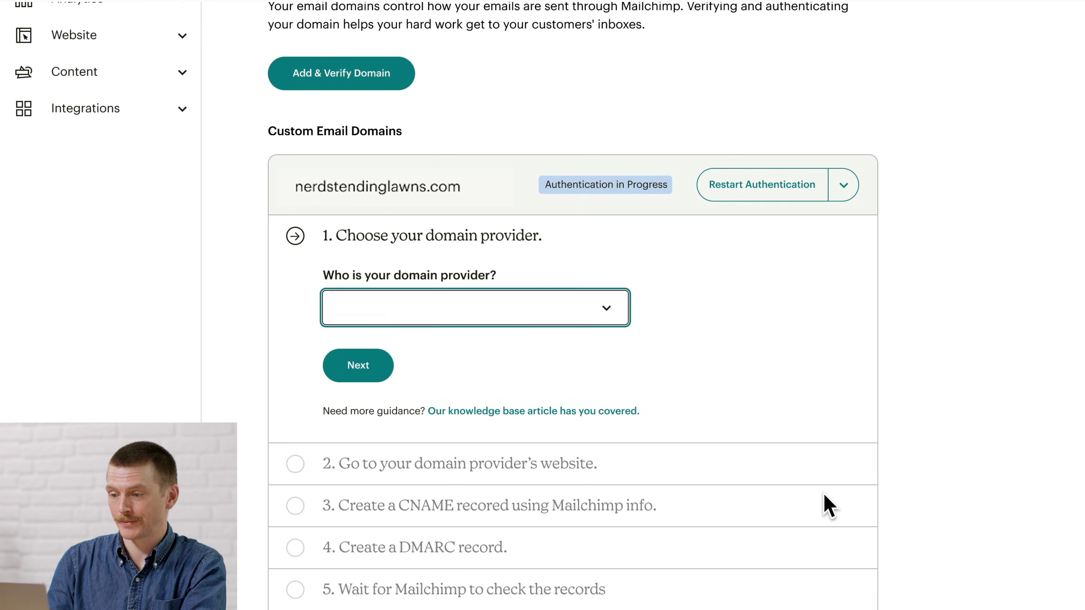
scroll(828, 506, "up", 1)
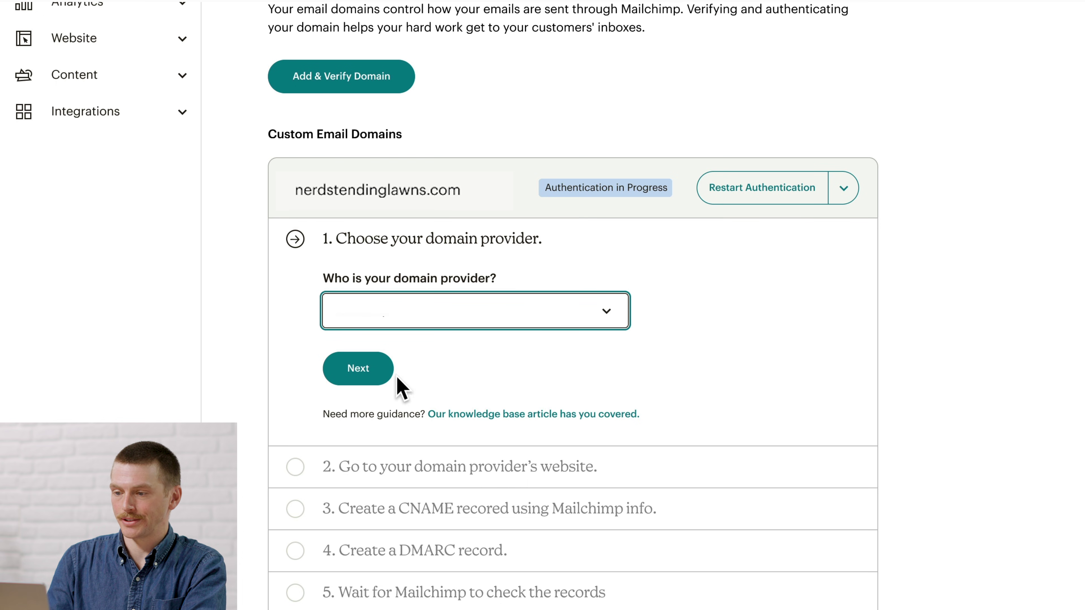
left_click(379, 378)
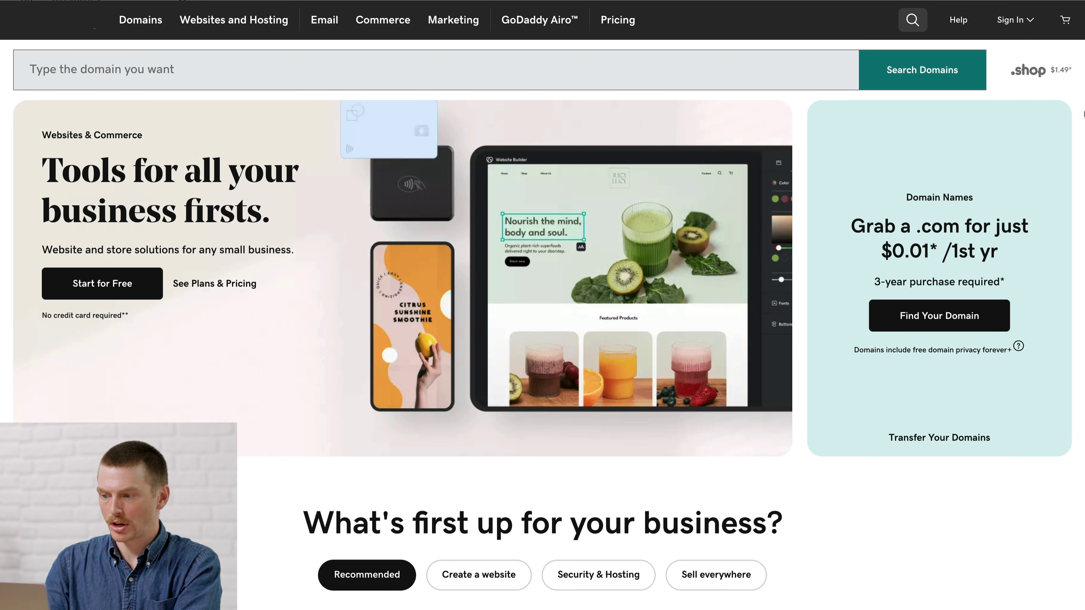
Sign in to GoDaddy and start a new CNAME record on nerdstendinglawns.com's DNS page.
left_click(1020, 27)
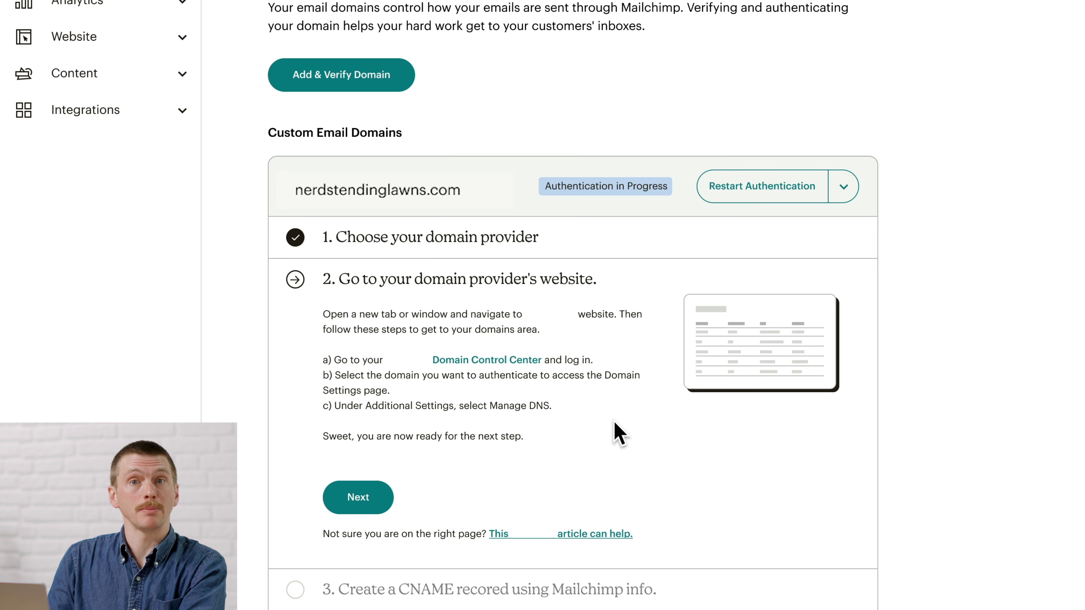
left_click(378, 500)
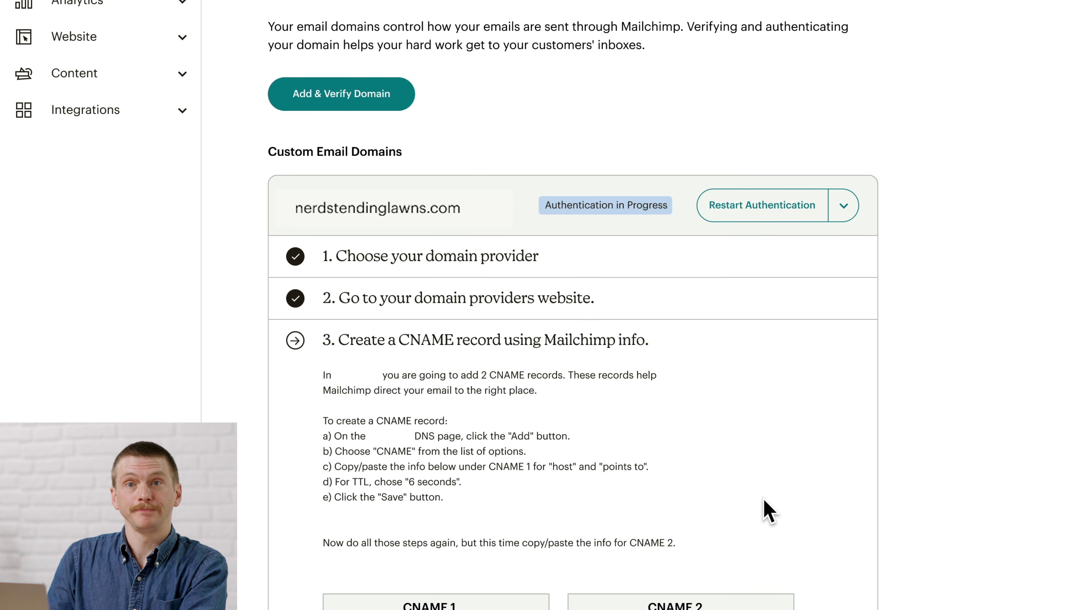
scroll(764, 510, "down", 4)
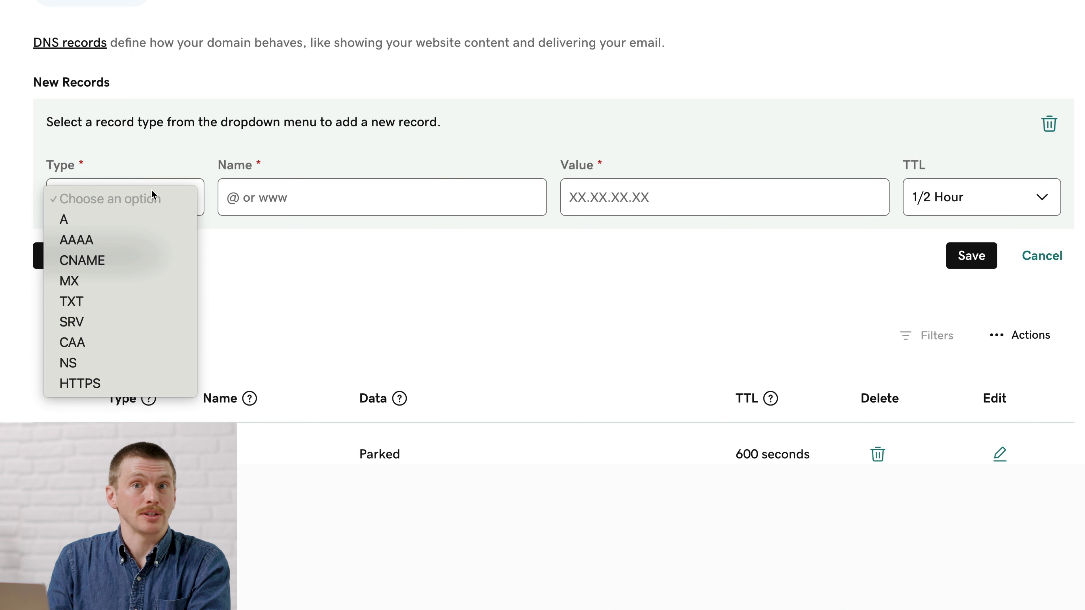
left_click(148, 262)
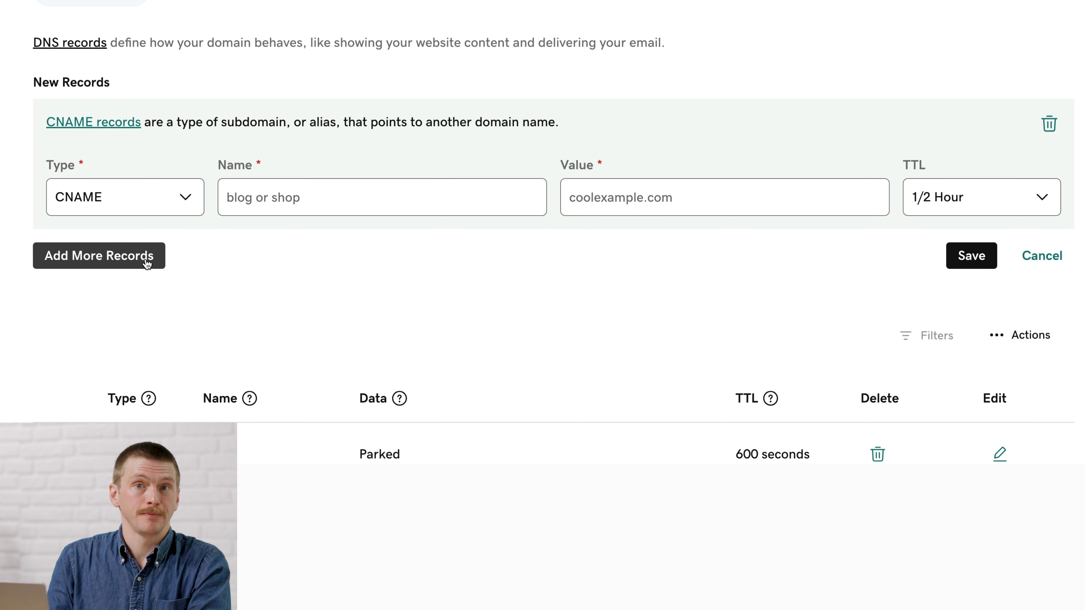
Add a second DNS record row and set its type to CNAME.
left_click(145, 257)
left_click(154, 339)
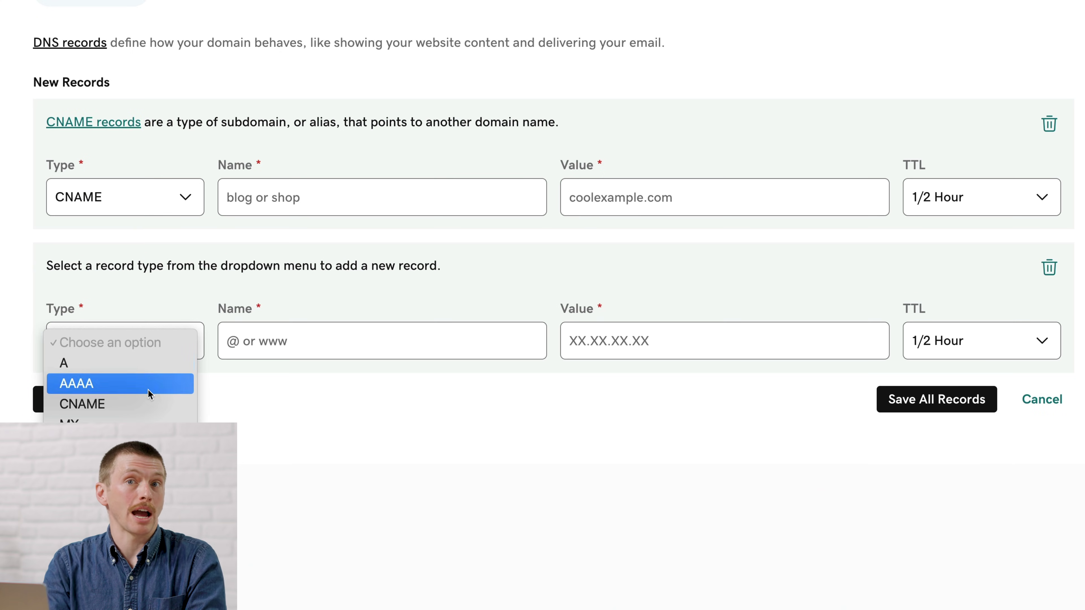
left_click(152, 403)
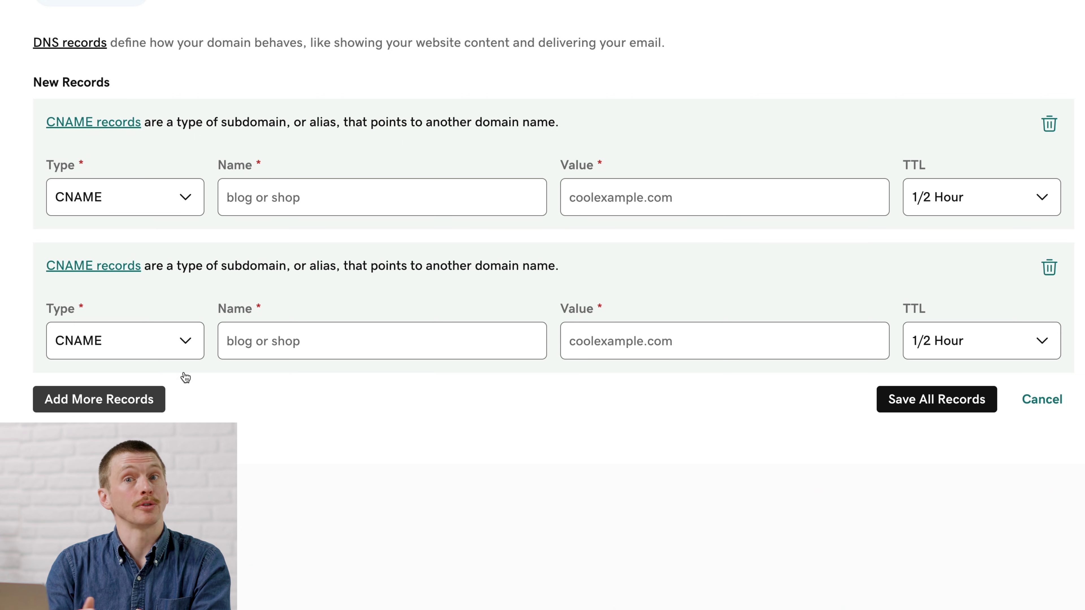
Paste kr_2.domainkey.nerdstendinglawns.com → dkim2.mcsv.net and kr_3.domainkey.nerdstendinglawns.com → dkim3.mcsv.net into the rows.
left_click(594, 198)
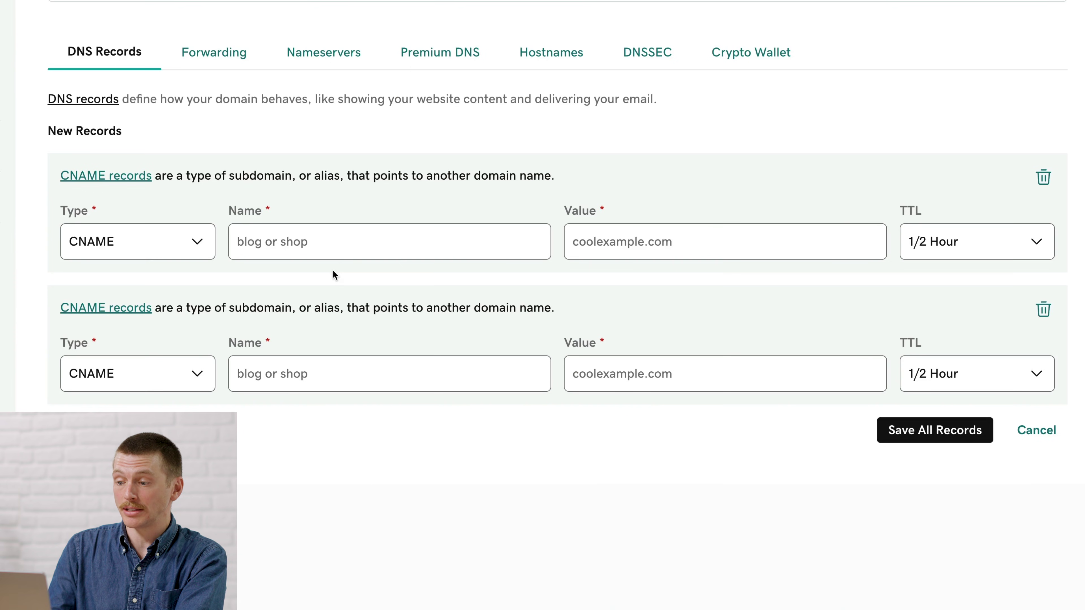
left_click(354, 244)
type("kr_2.domainkey.nerdstendinglawns.com")
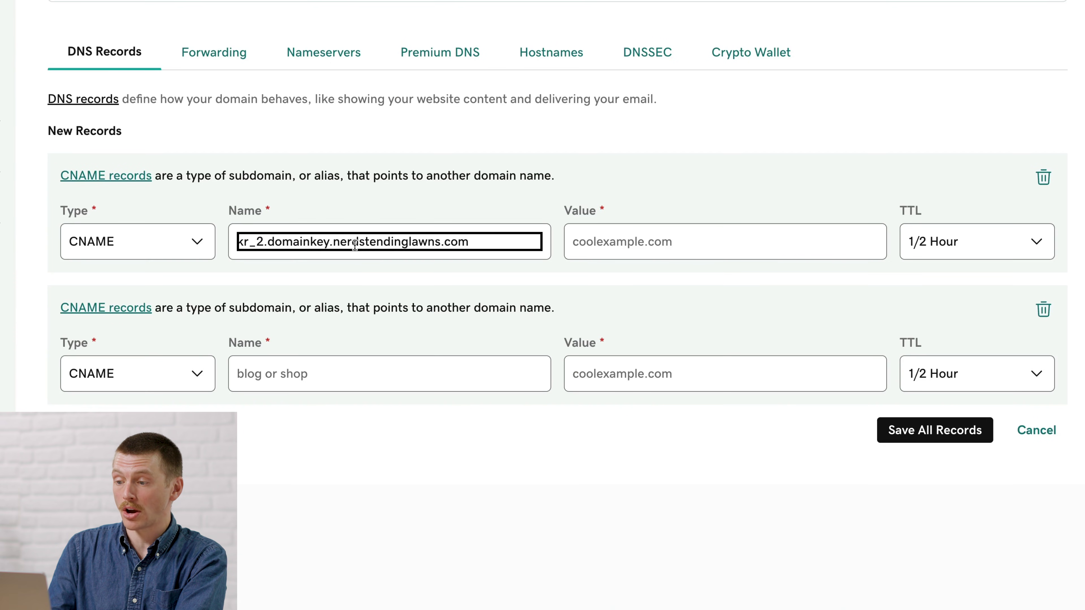
left_click(583, 241)
type("dkim2.mcsv.net")
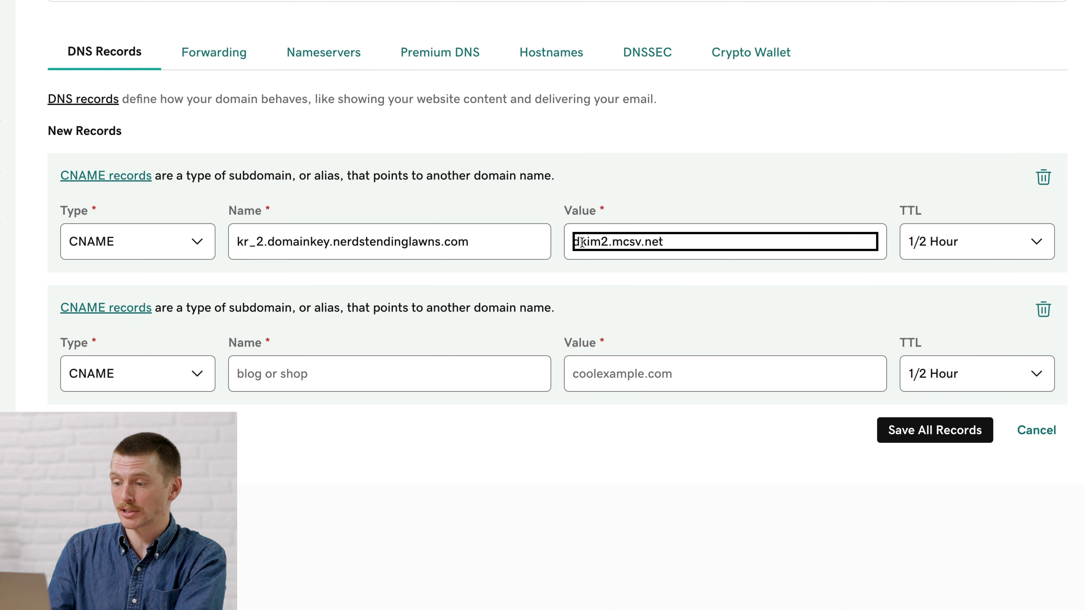
left_click(457, 362)
type("kr_3.domainkey.nerdstendinglawns.com")
left_click(578, 376)
type("dkim3.mcsv.net")
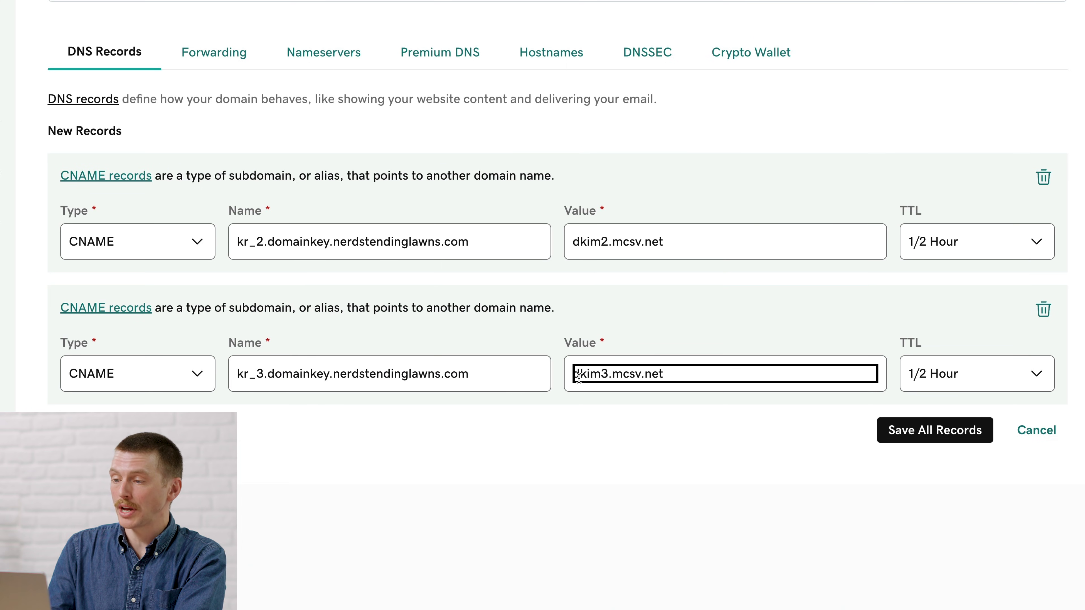
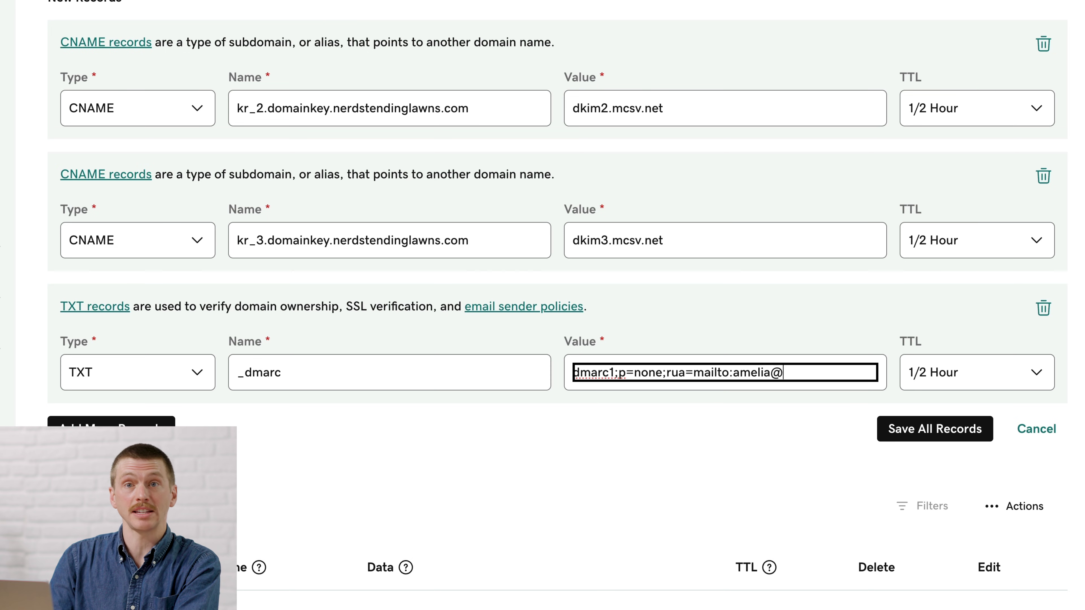
Finish the reporting e-mail address in the _dmarc TXT value and save all new CNAME and TXT records.
type("hepott")
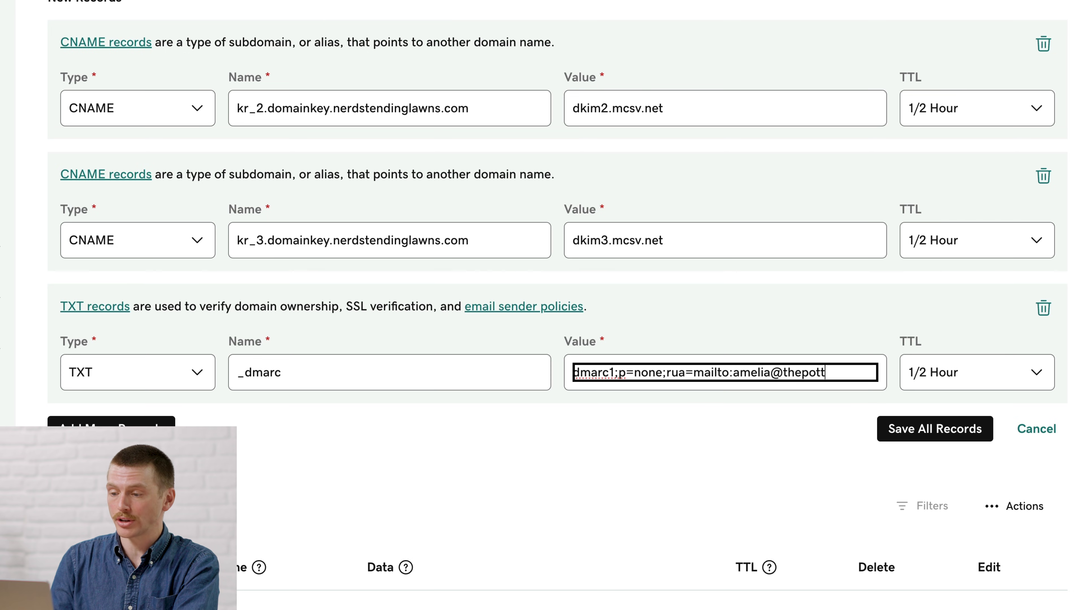
type("edplanter.com")
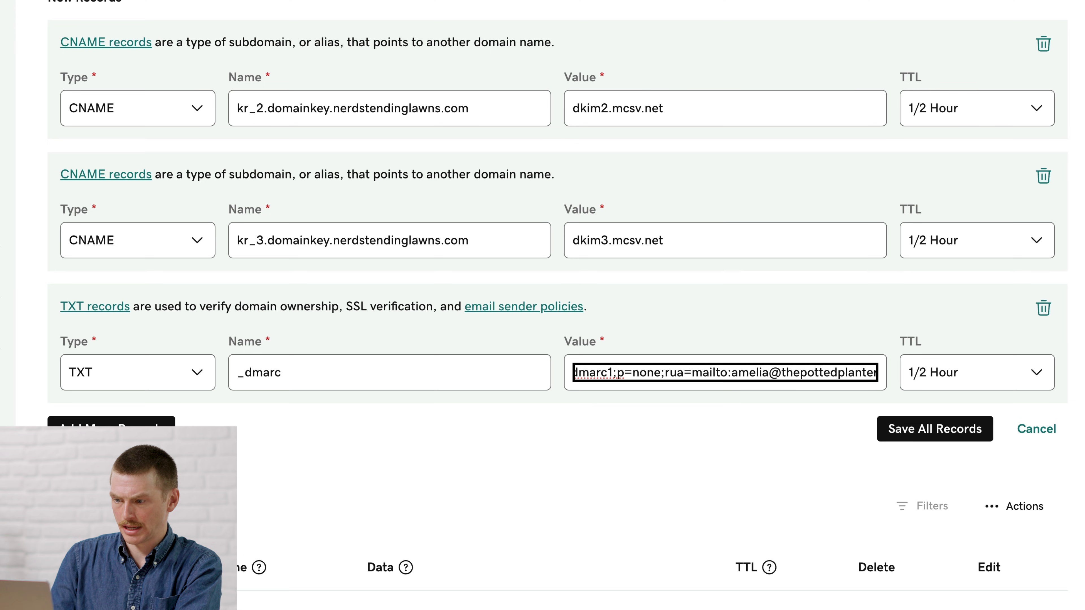
left_click(933, 429)
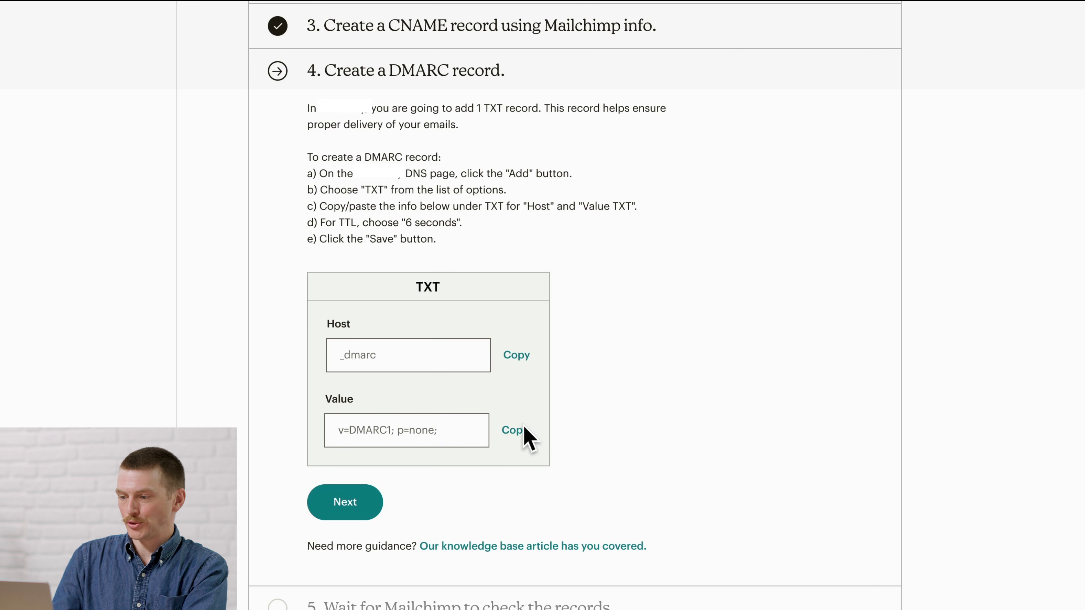
Mark the DMARC step done, confirm the records validated, and open nerdstendinglawns.com's status in Email Domains.
left_click(370, 503)
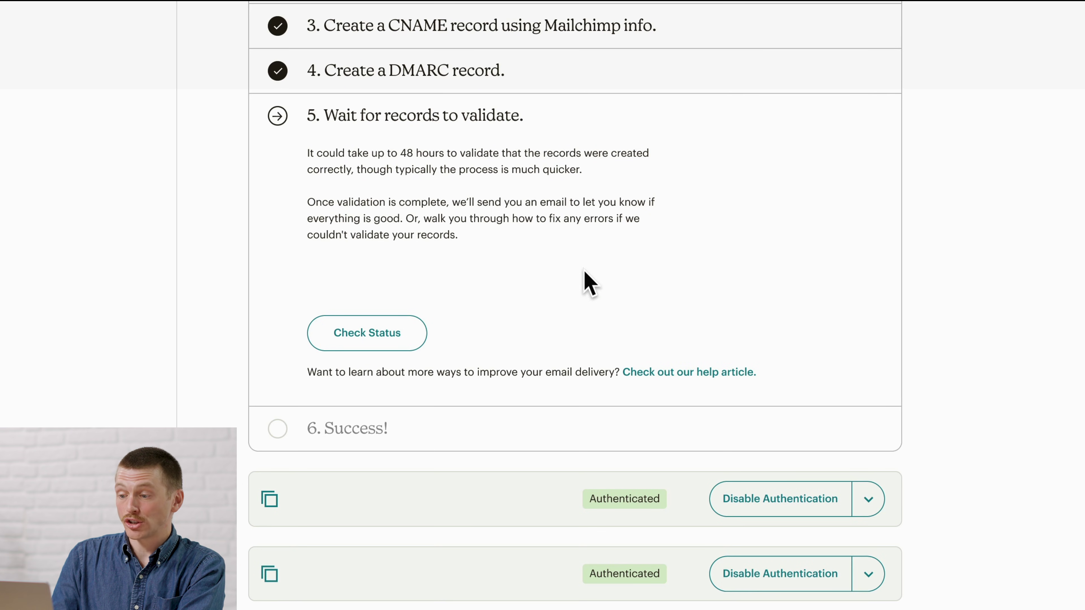
left_click(415, 338)
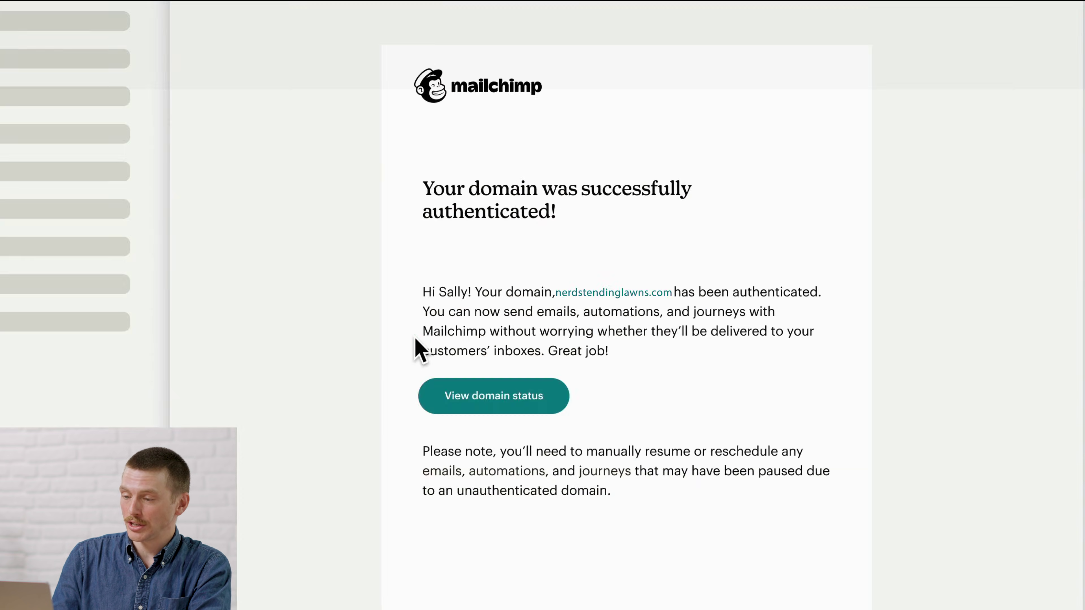
left_click(549, 404)
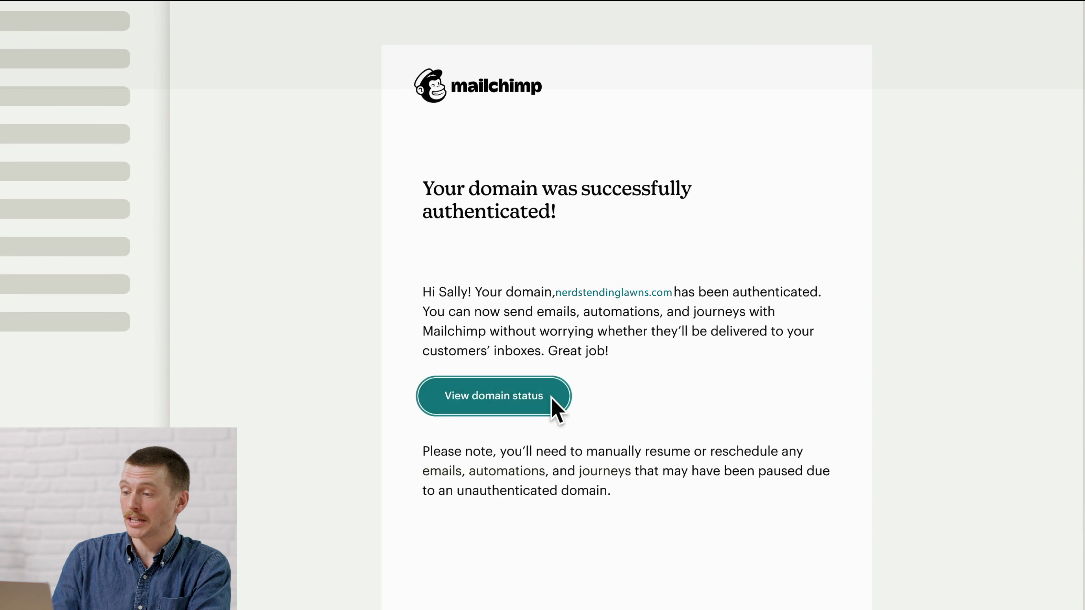